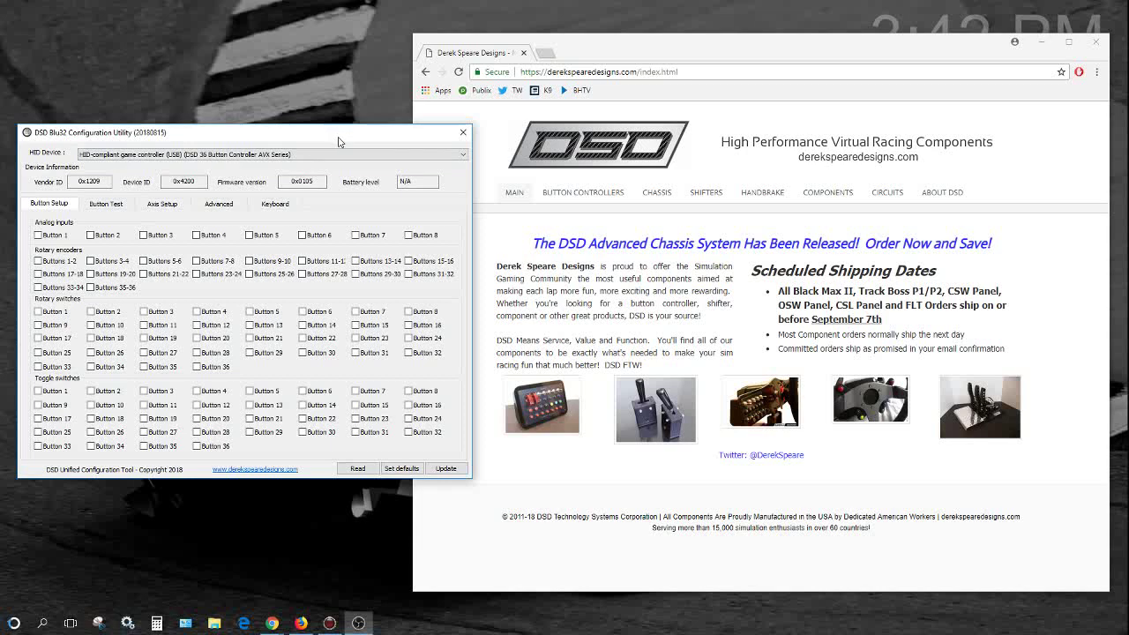
# - Open the DSD 36 Button Controller AVX product page from CIRCUITS, then reposition the configuration tool
pyautogui.click(345, 156)
pyautogui.click(345, 156)
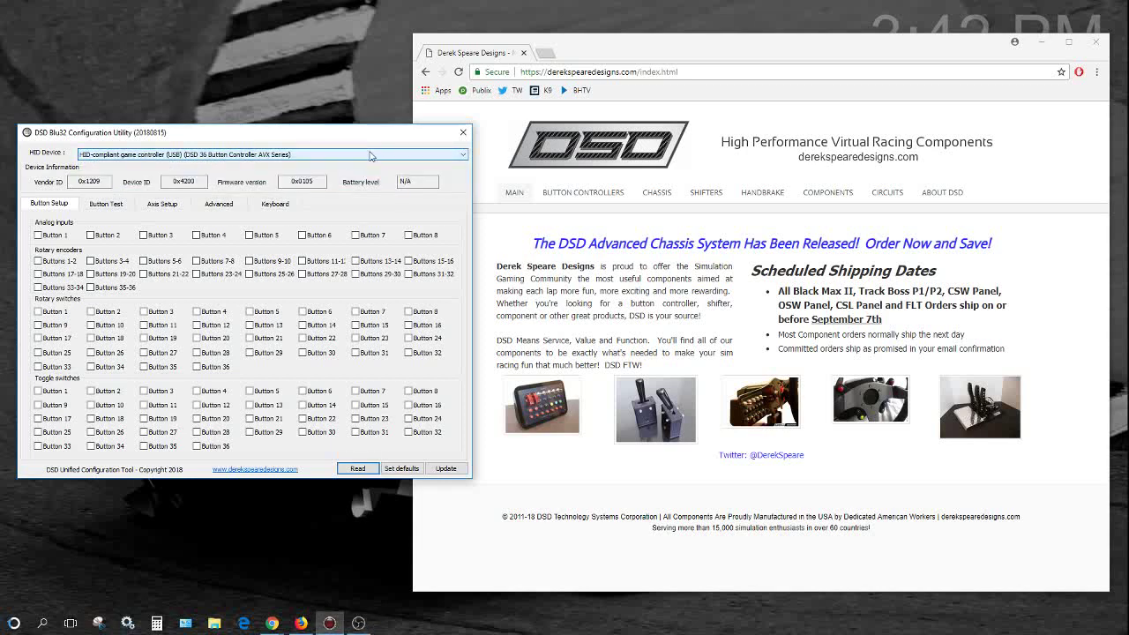
pyautogui.moveTo(907, 198)
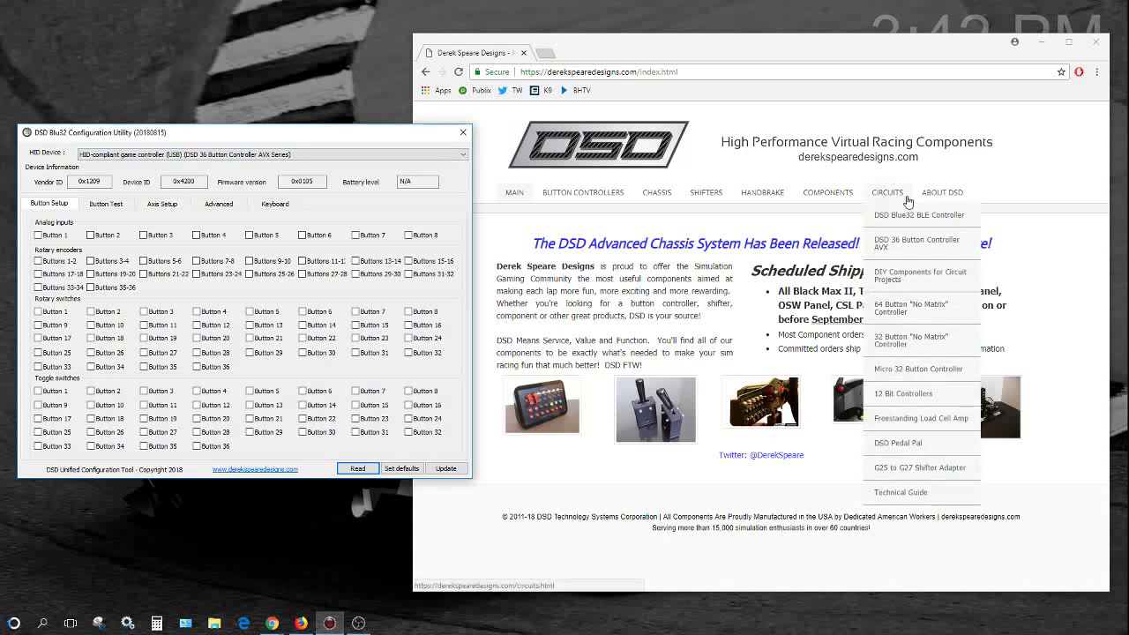
pyautogui.click(917, 243)
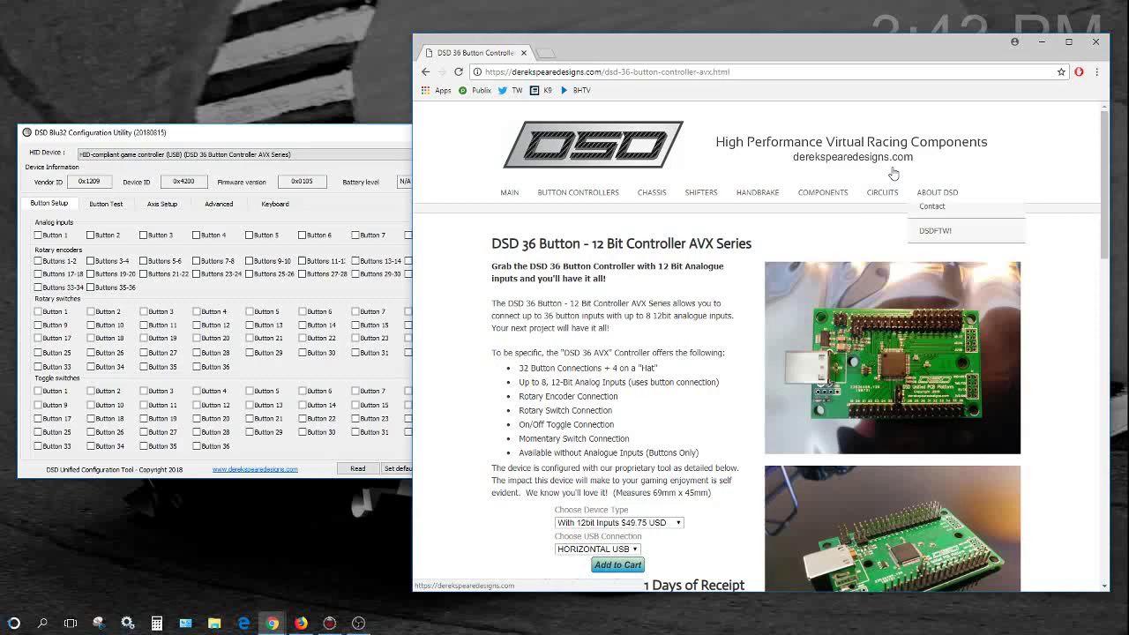
pyautogui.moveTo(330, 135); pyautogui.dragTo(348, 131)
pyautogui.click(336, 148)
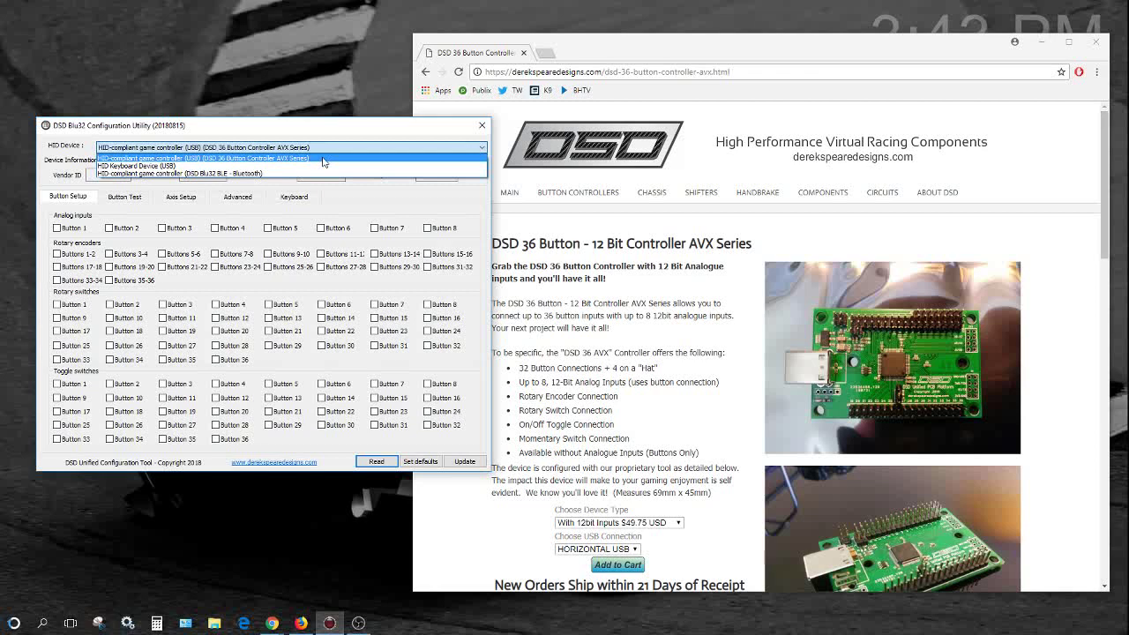
# - Select the 36 Button Controller AVX as HID device, read its settings and reset defaults
pyautogui.click(323, 159)
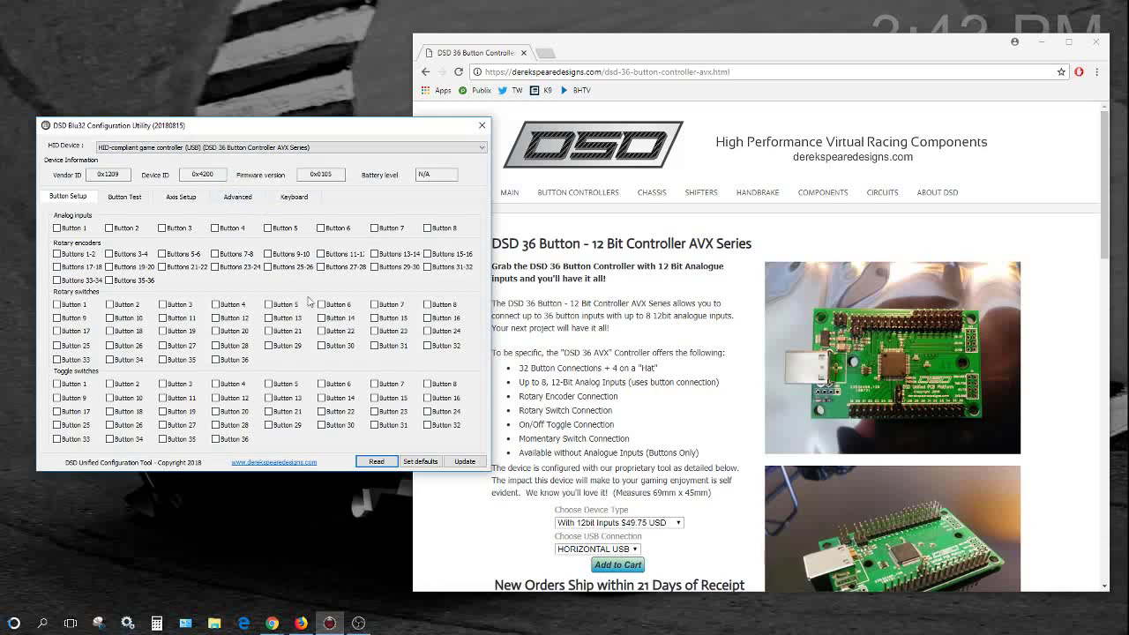
pyautogui.click(376, 464)
pyautogui.click(421, 463)
# - Enable rotary encoders on Buttons 9-10, 25-26, 23-24 and 21-22
pyautogui.click(286, 255)
pyautogui.click(286, 267)
pyautogui.click(215, 266)
pyautogui.click(162, 267)
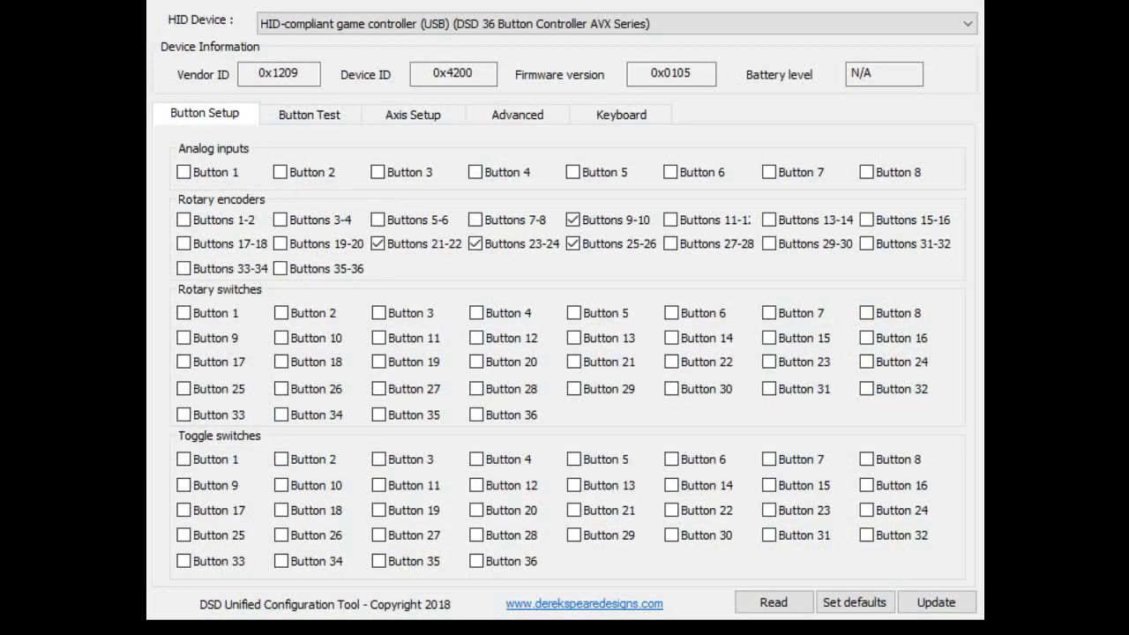
# - Swap the encoders to 19-20 and 17-18, then restore defaults and write them to the controller
pyautogui.click(398, 247)
pyautogui.click(352, 246)
pyautogui.click(243, 247)
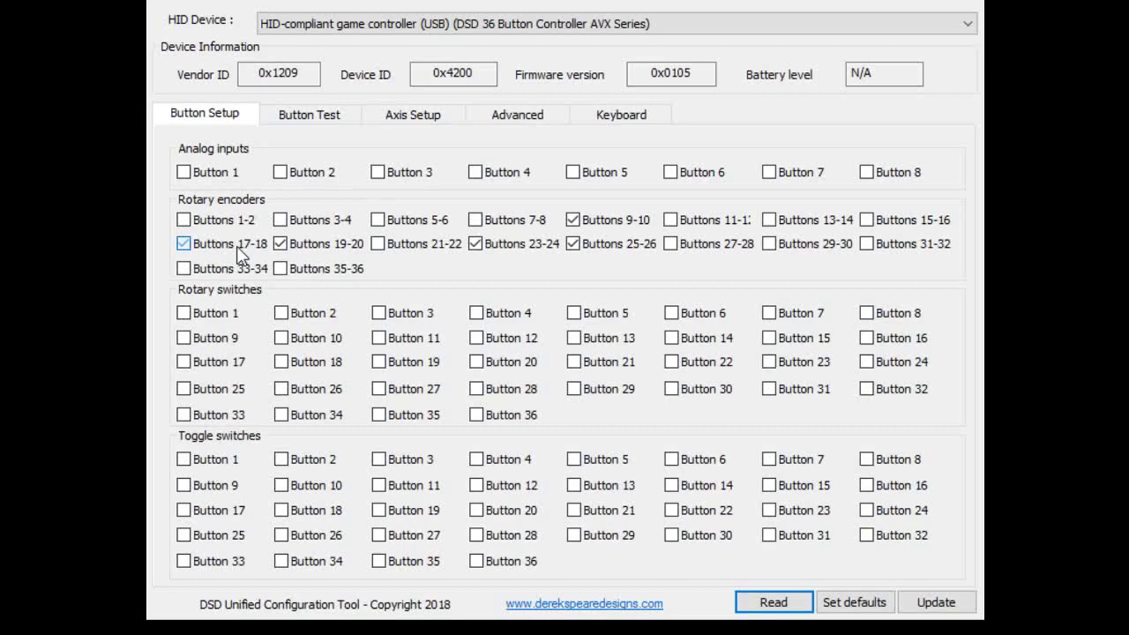
pyautogui.click(860, 605)
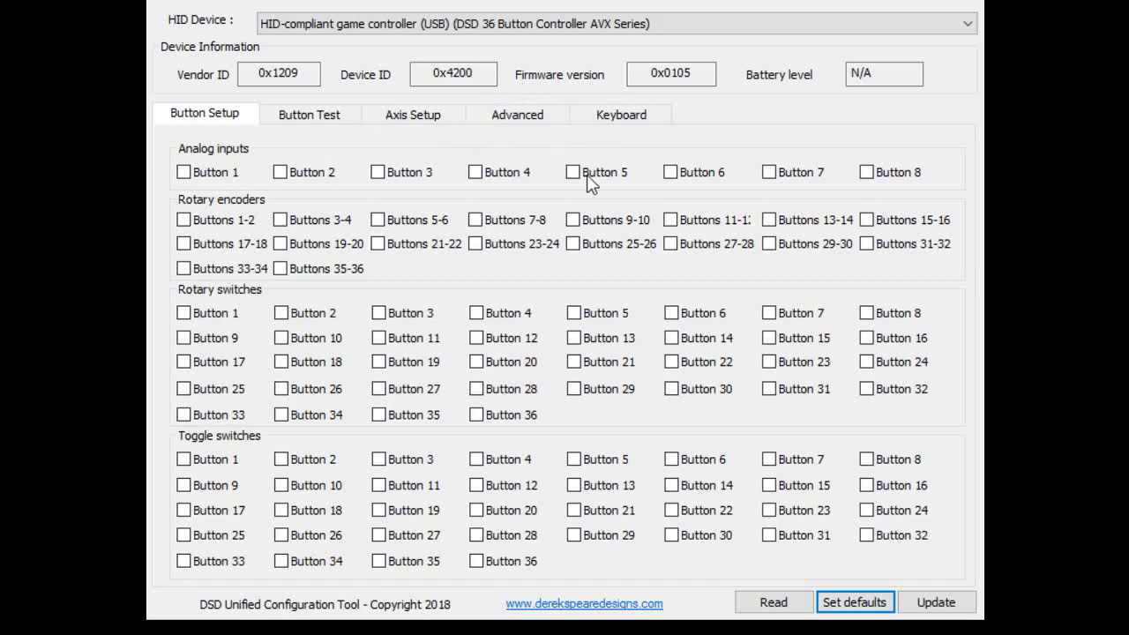
pyautogui.click(929, 609)
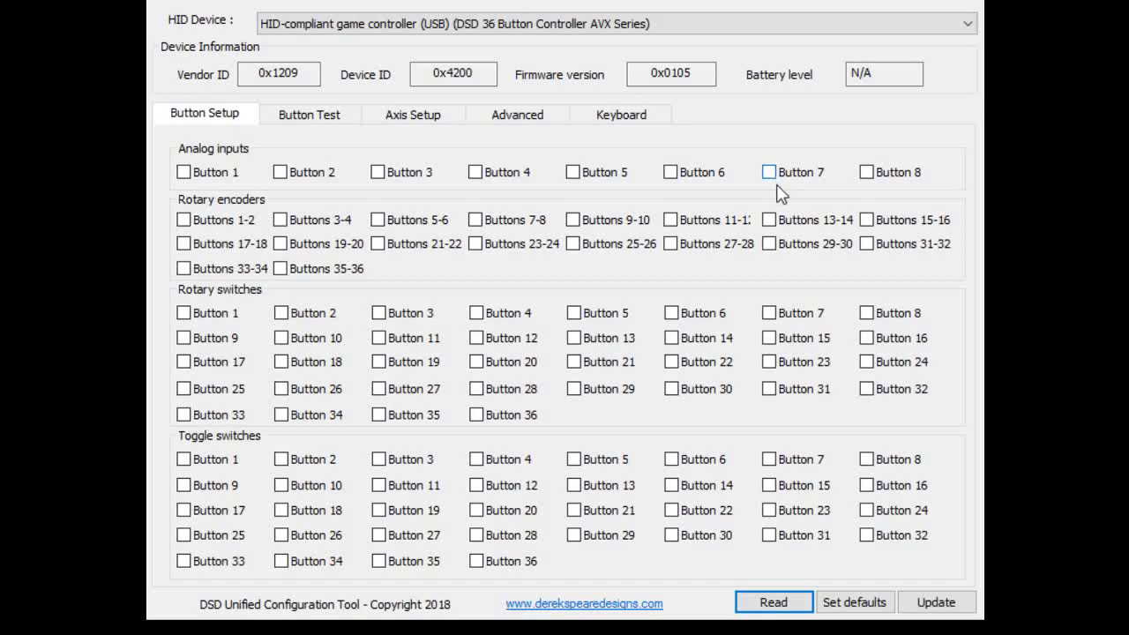
# - Tick Analog input Button 1 plus rotary encoders on Buttons 19-20 and 21-22
pyautogui.click(198, 181)
pyautogui.click(326, 247)
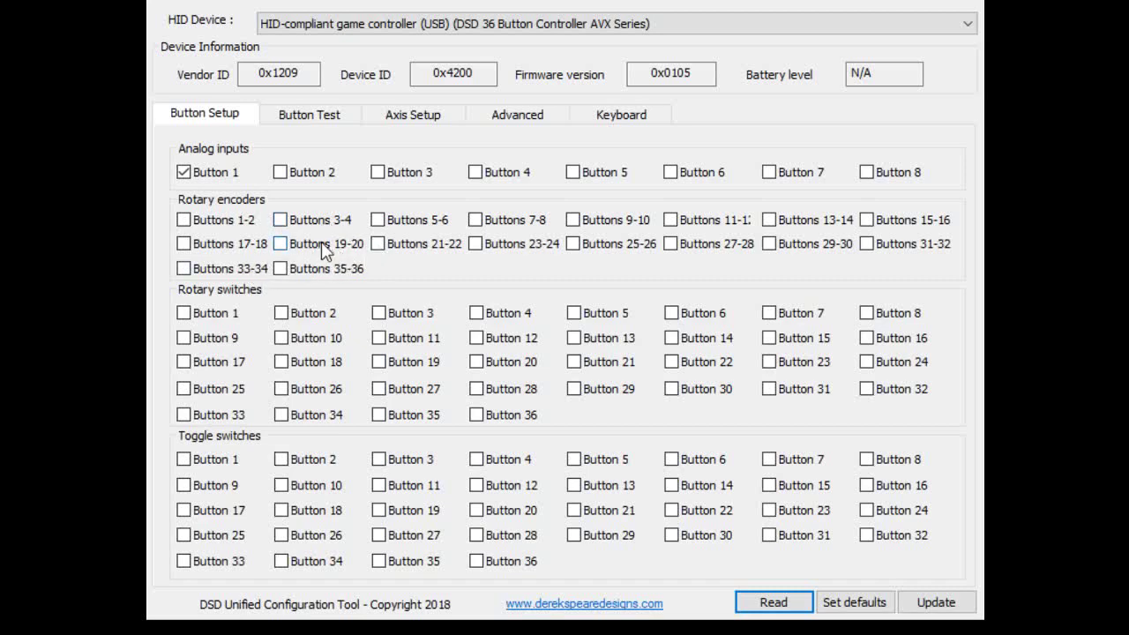
pyautogui.click(417, 247)
# - Check the Button Test and axis readings, ending on Button Test with button 1 lit
pyautogui.click(321, 120)
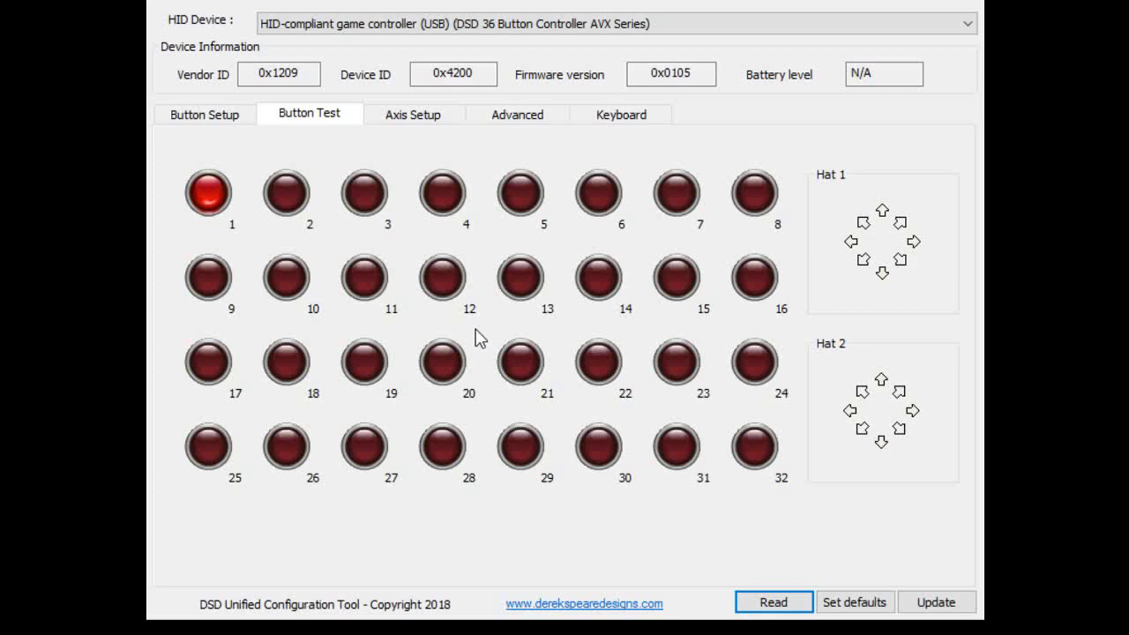
pyautogui.click(193, 129)
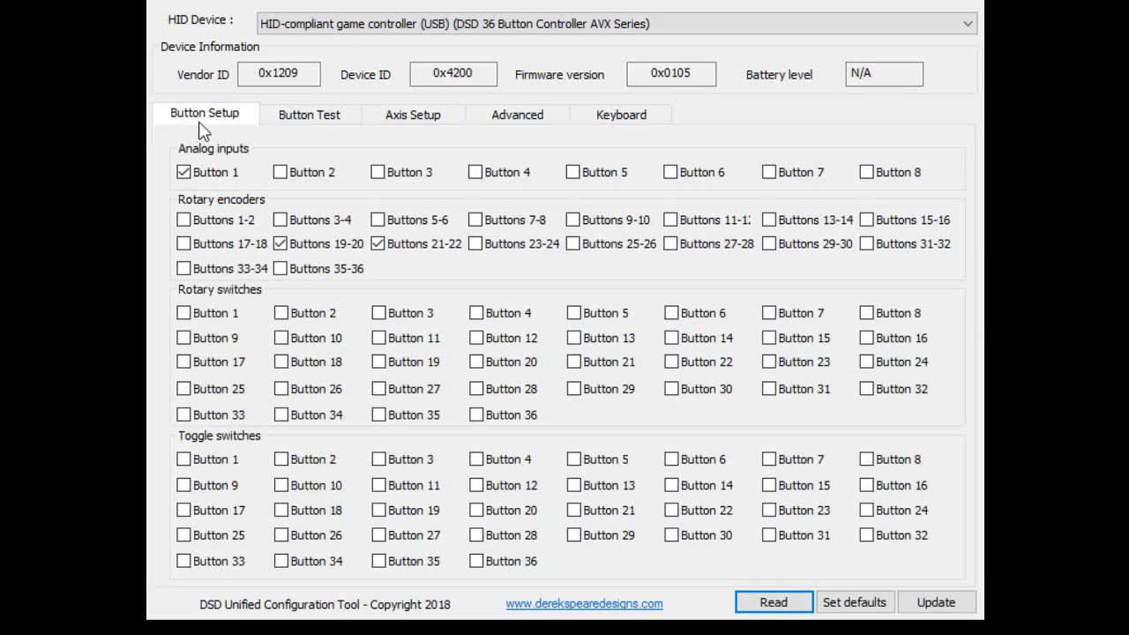
pyautogui.click(307, 114)
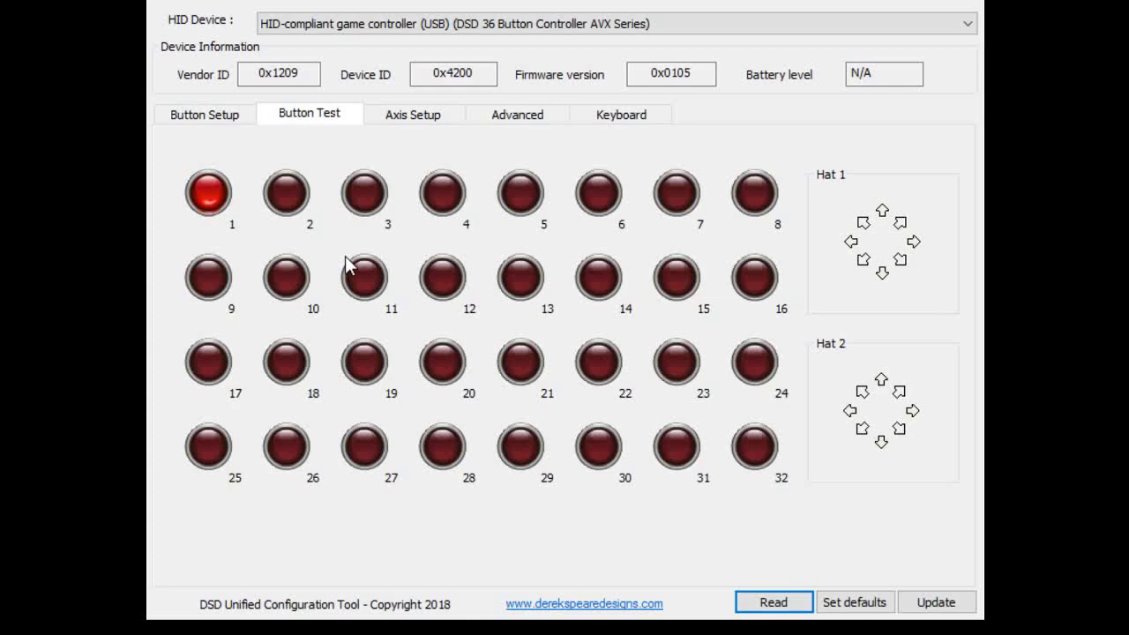
pyautogui.click(399, 118)
pyautogui.click(210, 124)
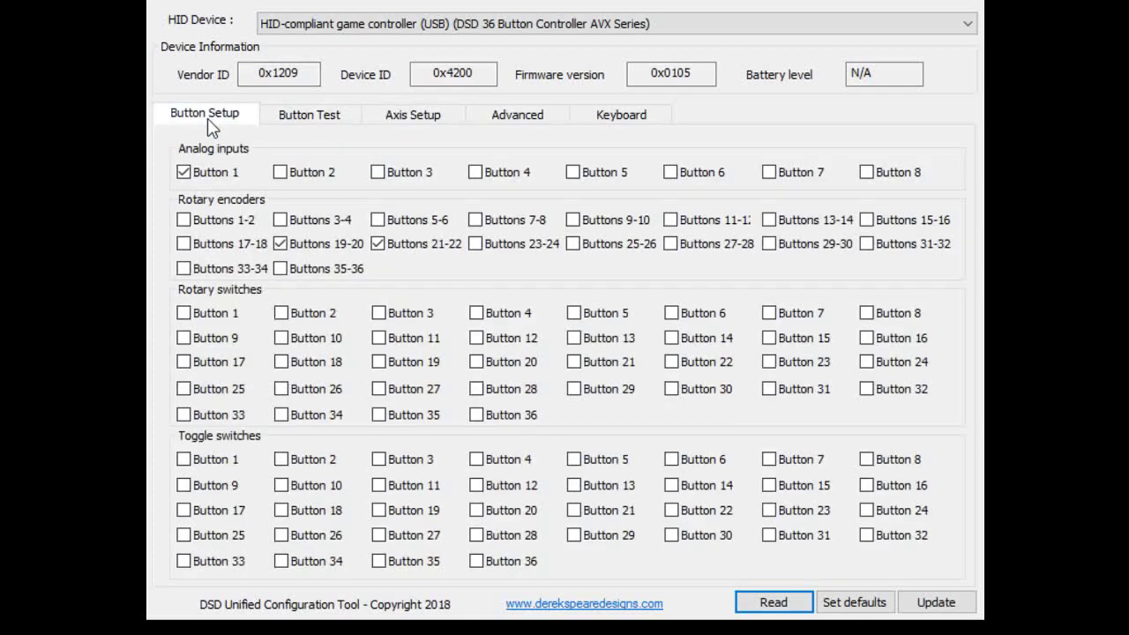
pyautogui.click(320, 124)
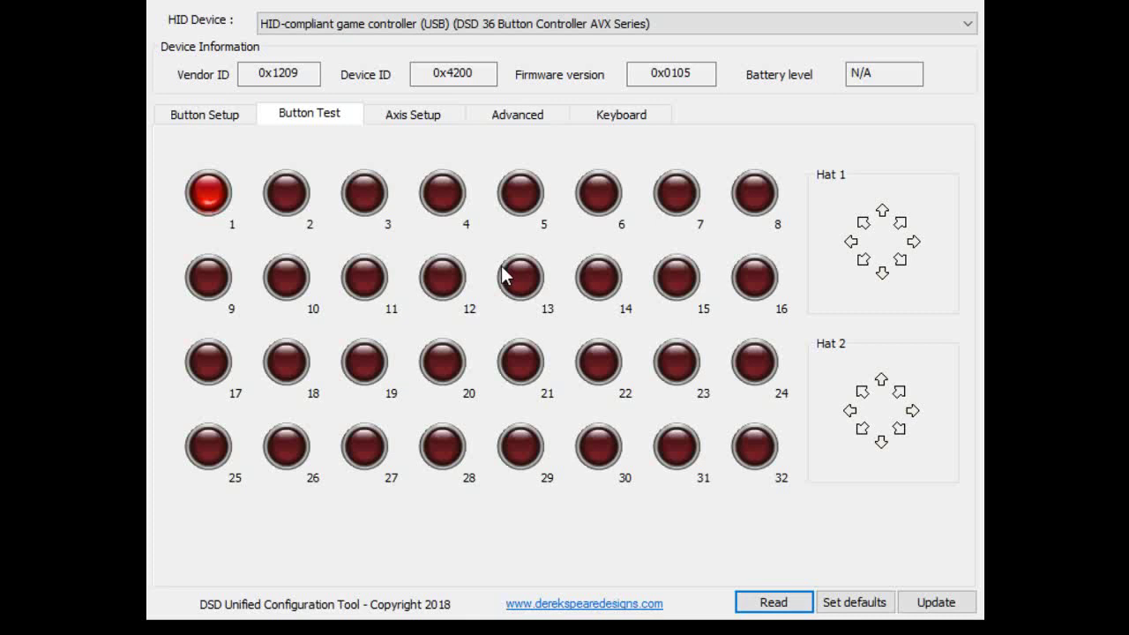
pyautogui.click(433, 121)
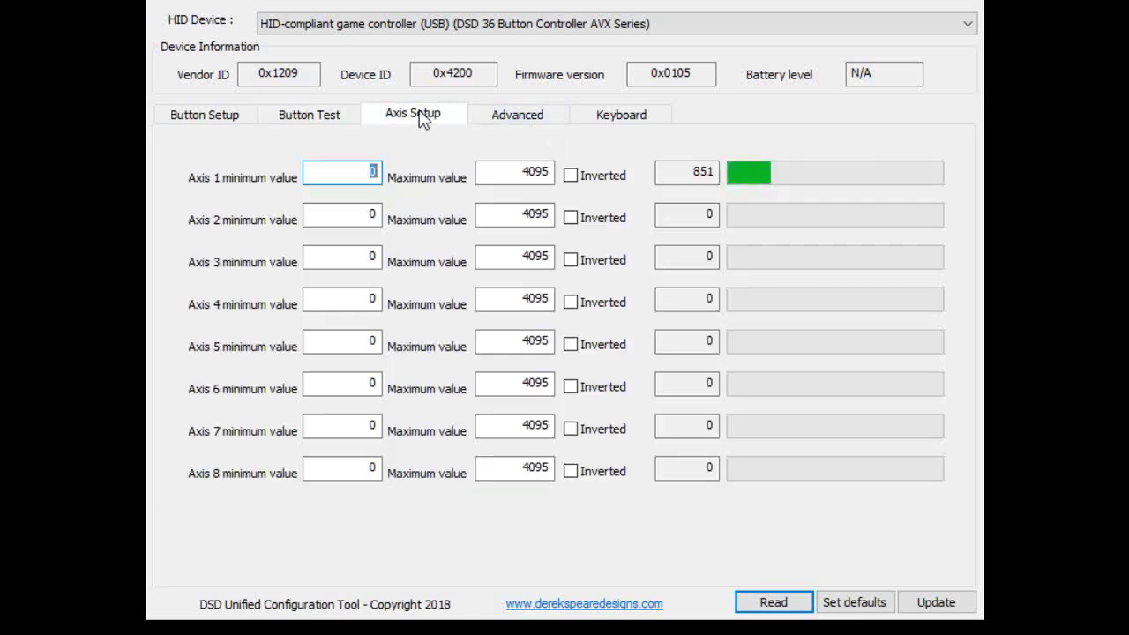
pyautogui.click(275, 122)
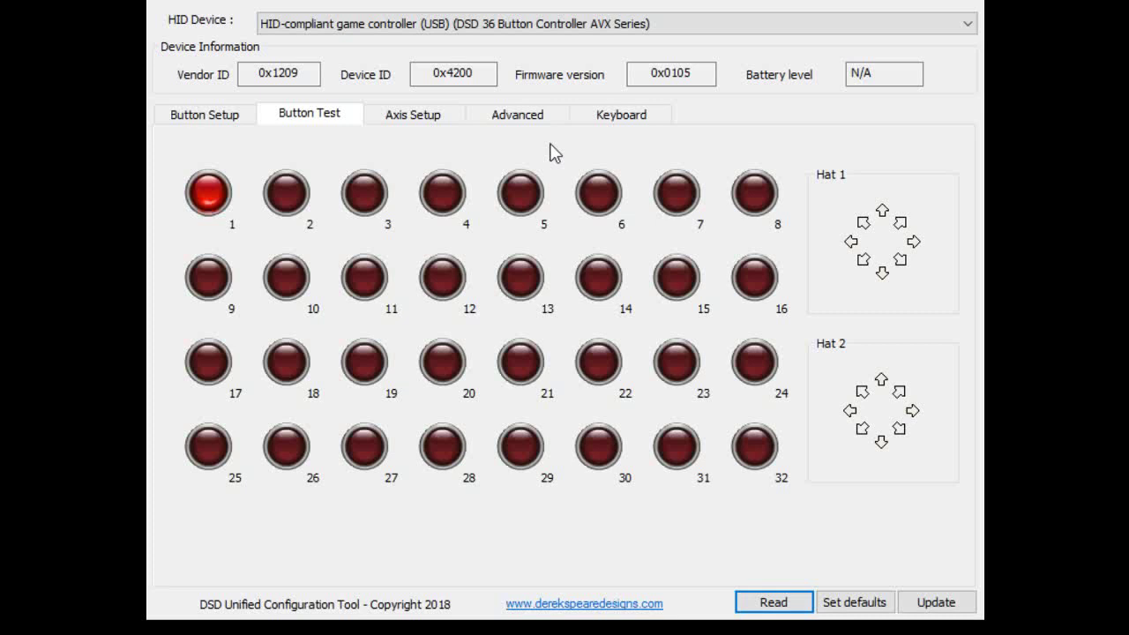
# - Invert Axis 1 and update, revert it to uninverted and update, then view Advanced timings
pyautogui.click(435, 121)
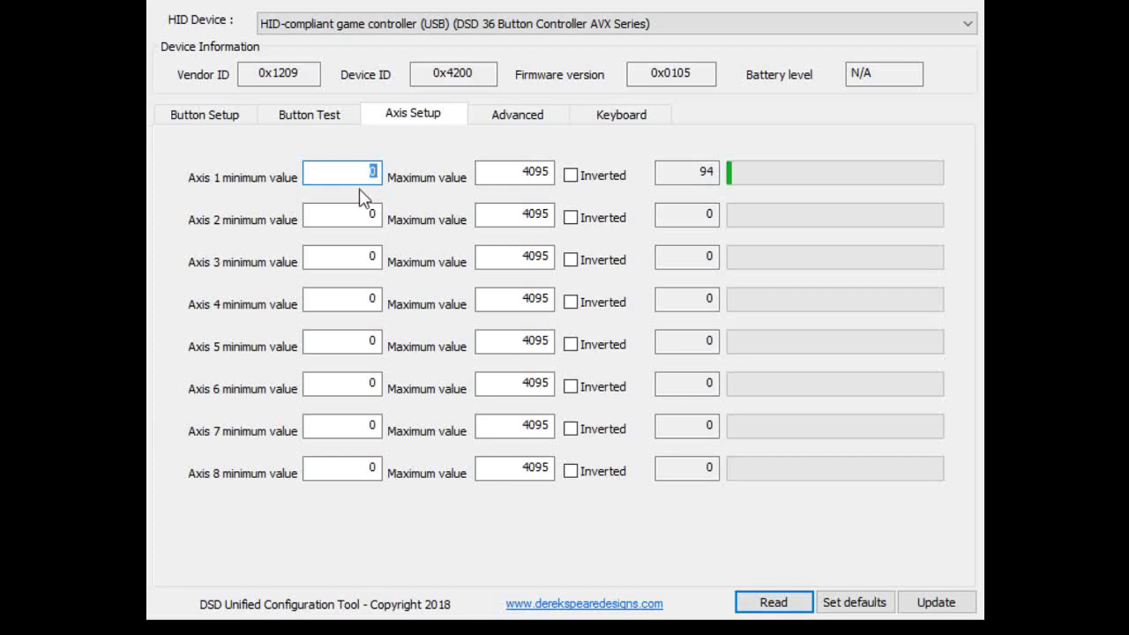
pyautogui.click(571, 174)
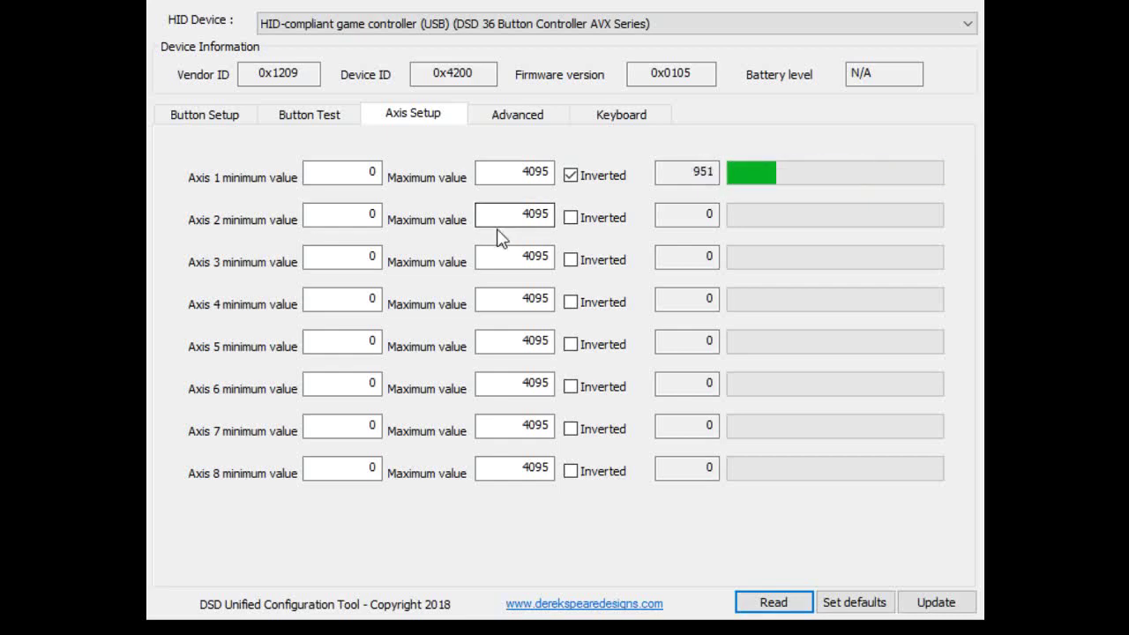
pyautogui.click(933, 604)
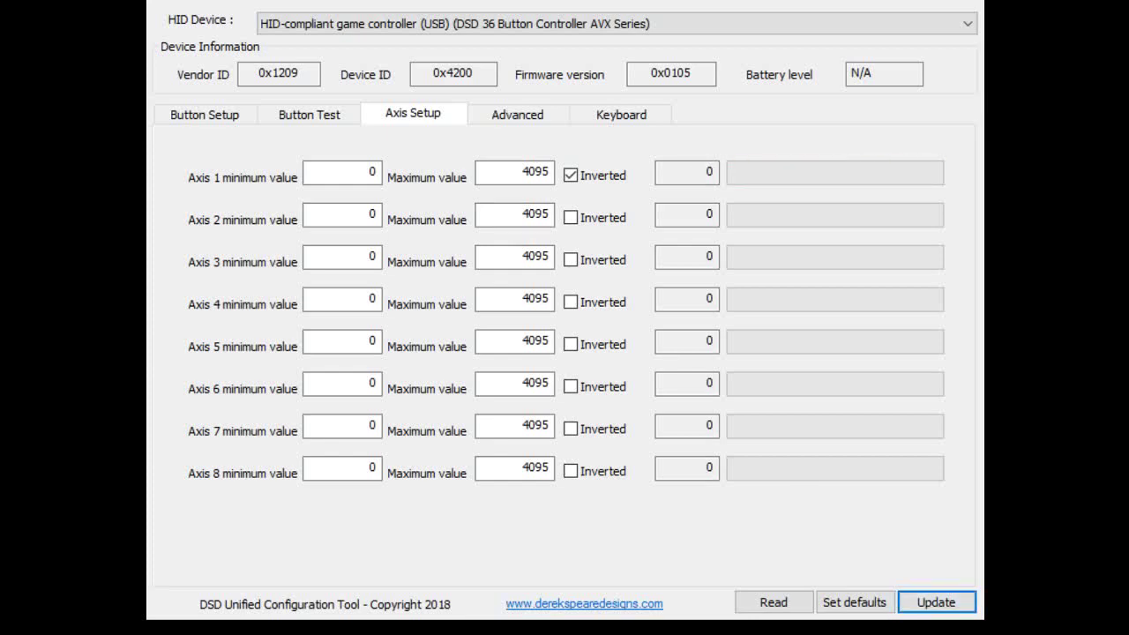
pyautogui.click(573, 175)
pyautogui.click(937, 603)
pyautogui.click(530, 119)
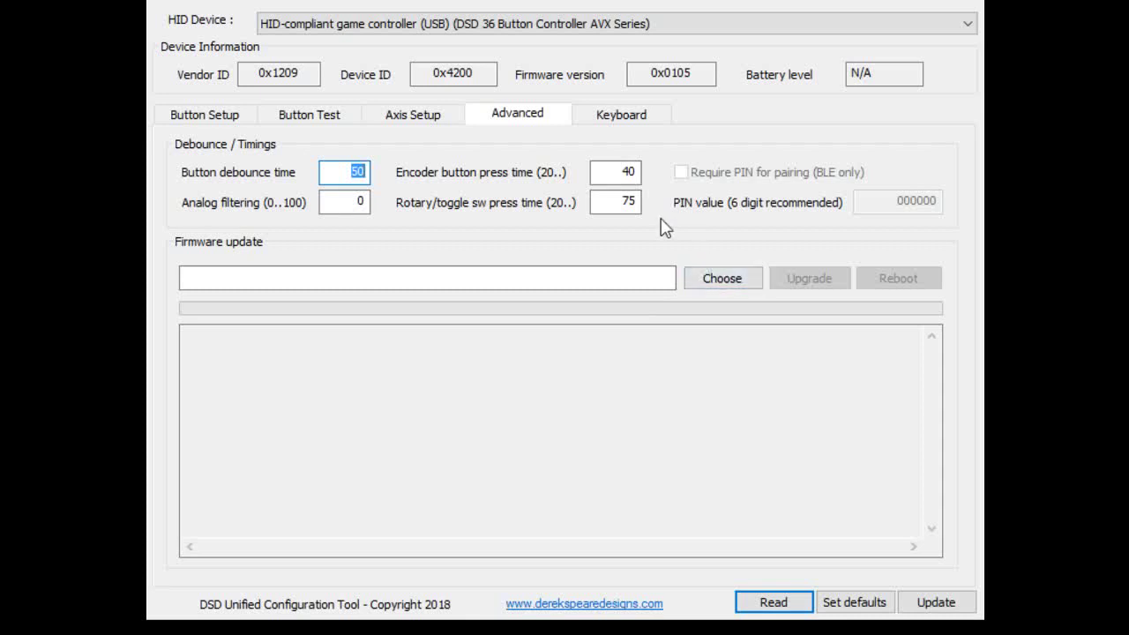
# - Look over the Keyboard keycode assignments, then go back to Button Setup
pyautogui.click(641, 120)
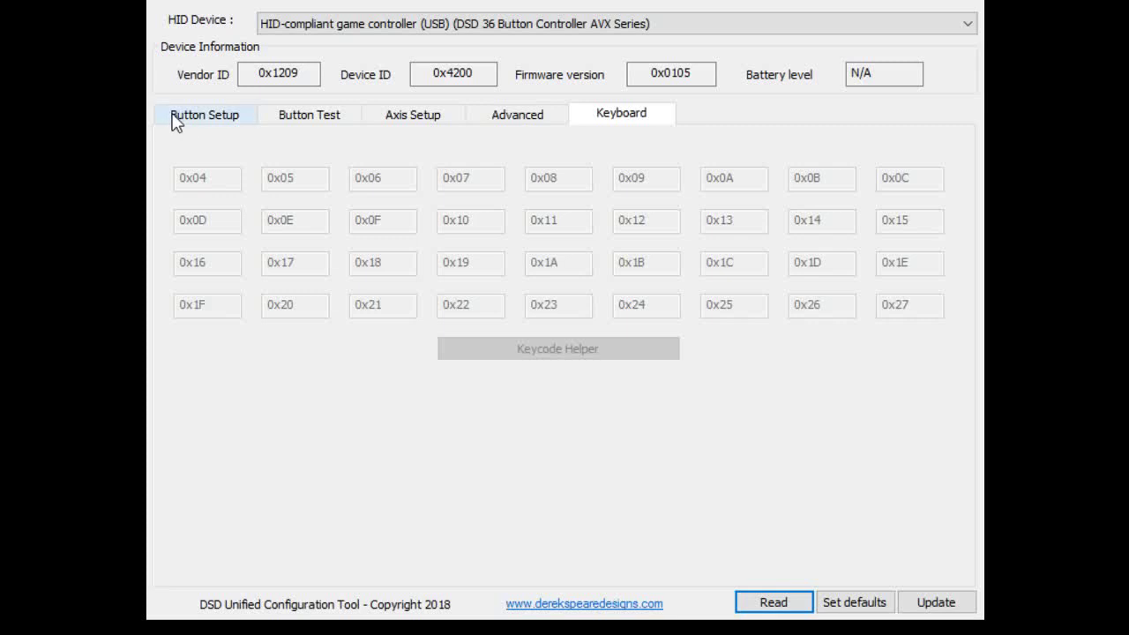
pyautogui.click(210, 119)
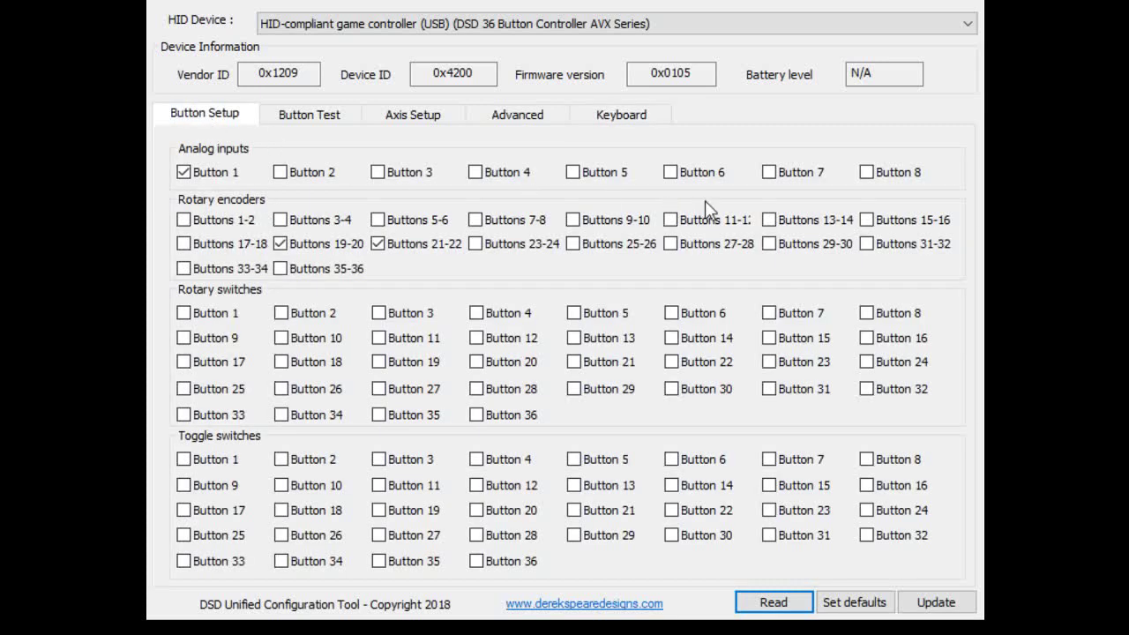